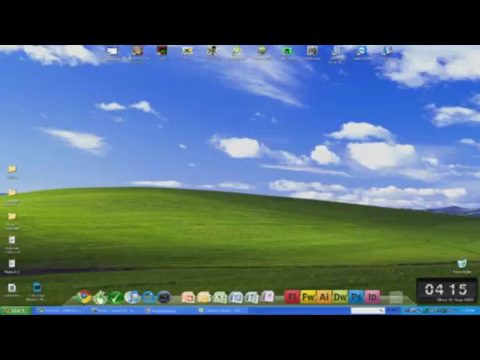
# Open the Xbox 360 hard drive in Xplorer360 and browse to Partition 3's Content folder
pyautogui.doubleClick(97, 20)
pyautogui.click(36, 91)
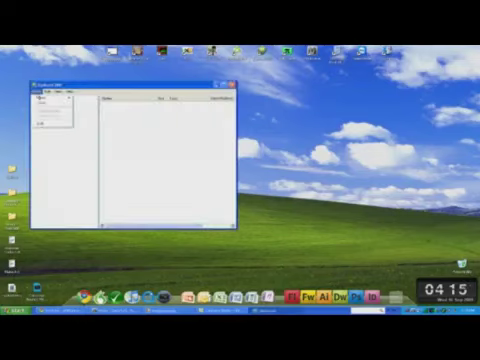
pyautogui.click(90, 107)
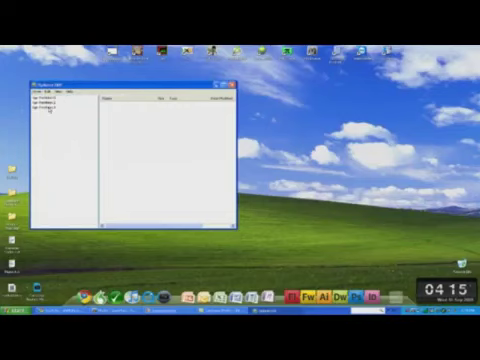
pyautogui.click(46, 107)
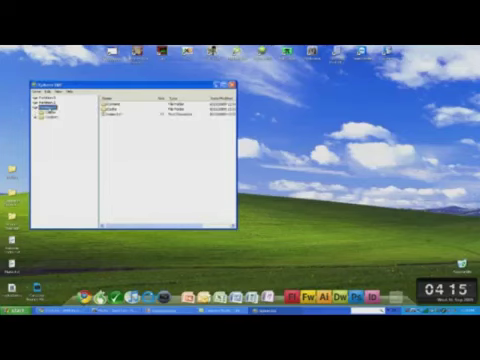
pyautogui.click(50, 114)
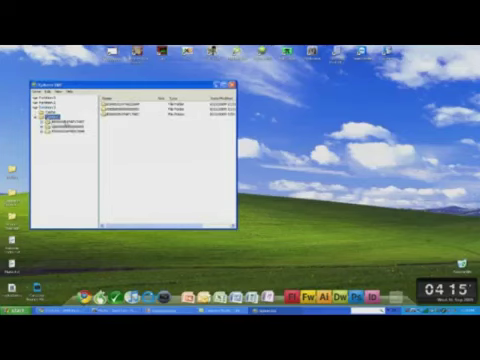
# Extract the profile file from its profile folder to the desktop, then close Xplorer360
pyautogui.click(66, 121)
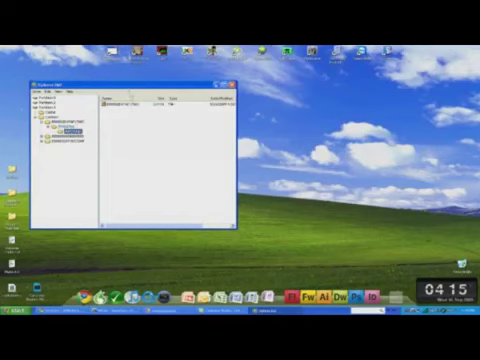
pyautogui.moveTo(120, 83); pyautogui.dragTo(205, 80)
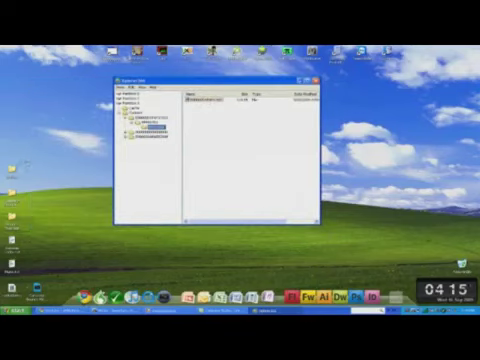
pyautogui.click(150, 135)
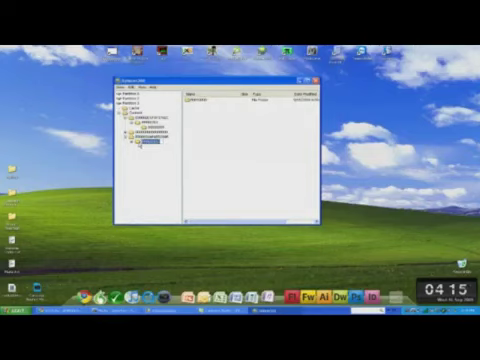
pyautogui.doubleClick(186, 98)
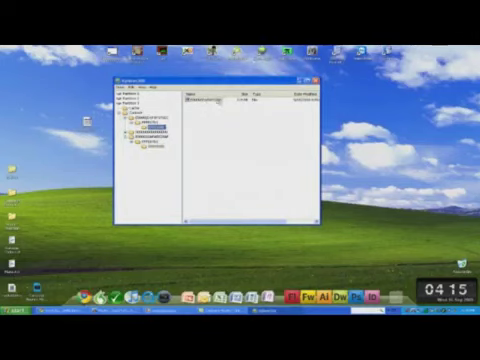
pyautogui.click(315, 82)
# Load the extracted profile file into Modio's Xbox 360 profile editor
pyautogui.doubleClick(87, 120)
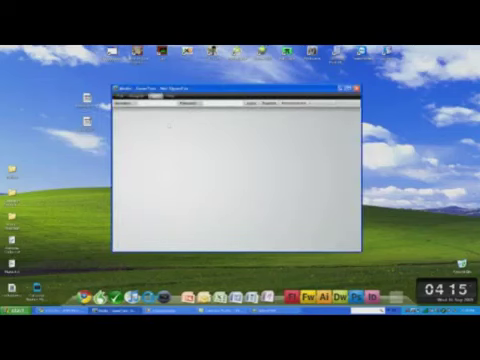
pyautogui.click(133, 96)
pyautogui.click(150, 106)
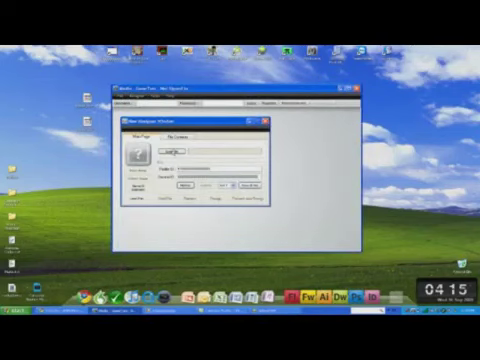
pyautogui.click(175, 151)
pyautogui.click(201, 172)
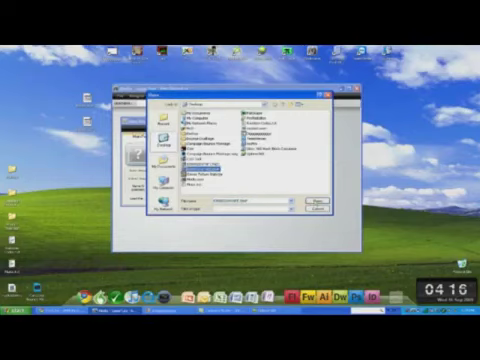
pyautogui.click(318, 200)
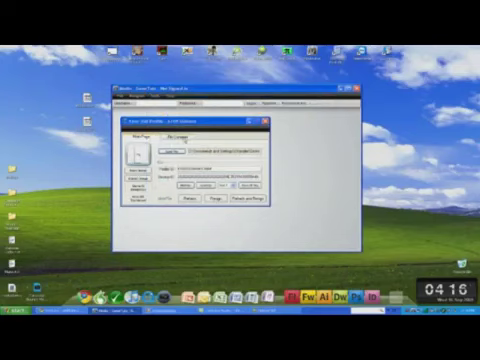
# Extract the Account file from the profile's File Contents to the desktop
pyautogui.click(180, 135)
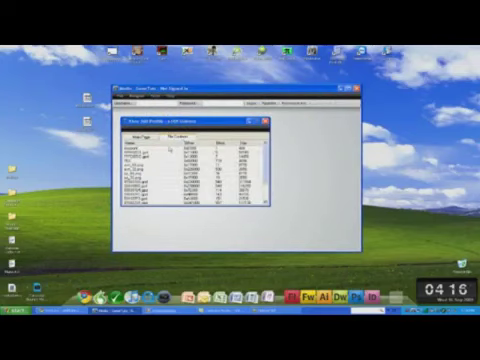
pyautogui.rightClick(172, 151)
pyautogui.click(190, 150)
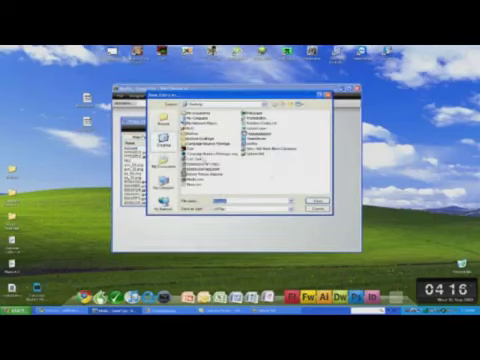
pyautogui.click(318, 200)
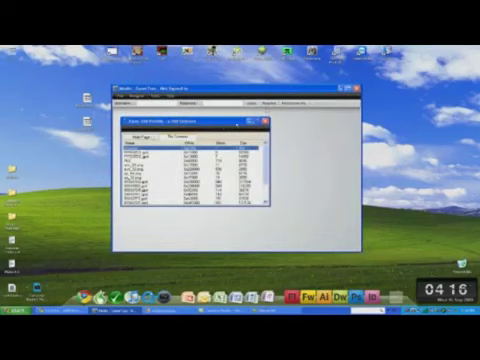
# From the profile's main page, save the account file to the Desktop
pyautogui.click(137, 135)
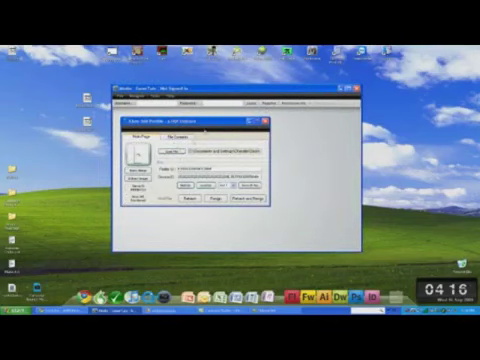
pyautogui.click(175, 150)
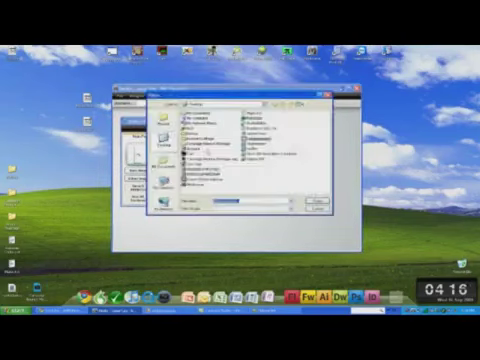
pyautogui.click(200, 170)
pyautogui.press('Return')
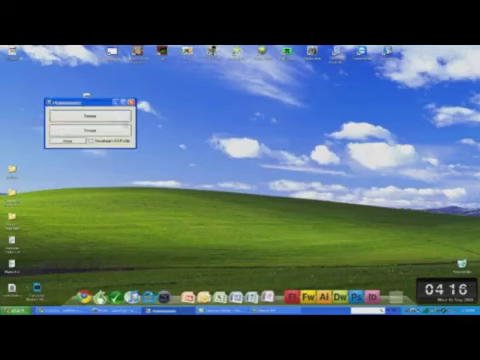
# Select the extracted Account file on the Desktop for decryption
pyautogui.click(191, 149)
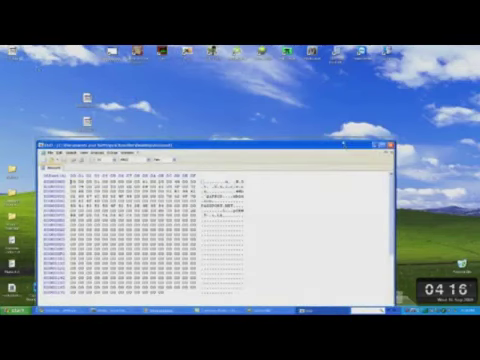
# Edit the gamertag hex values in HxD, using the desktop codes text list as reference
pyautogui.moveTo(200, 146); pyautogui.dragTo(200, 103)
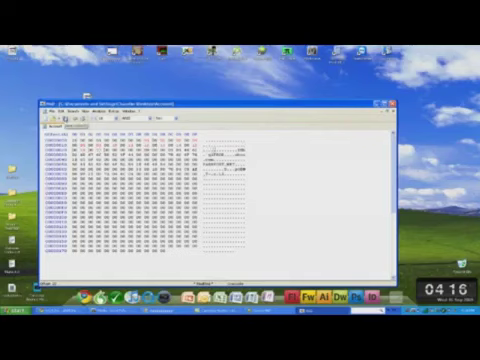
pyautogui.doubleClick(100, 45)
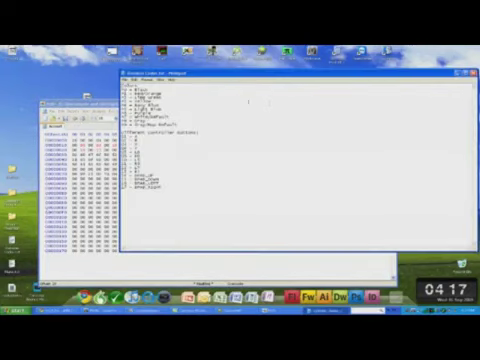
pyautogui.moveTo(210, 74); pyautogui.dragTo(194, 80)
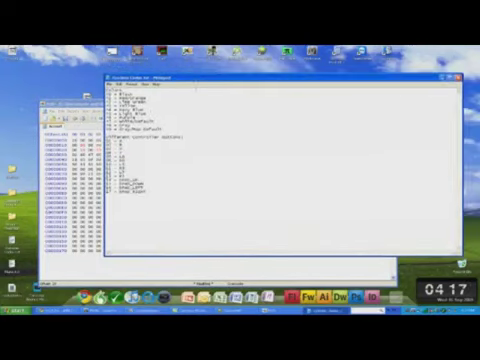
pyautogui.click(75, 120)
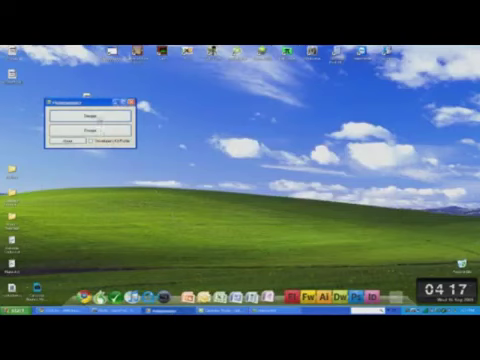
# Encrypt the edited Account file, dismiss the success message, and close Siggy
pyautogui.click(102, 119)
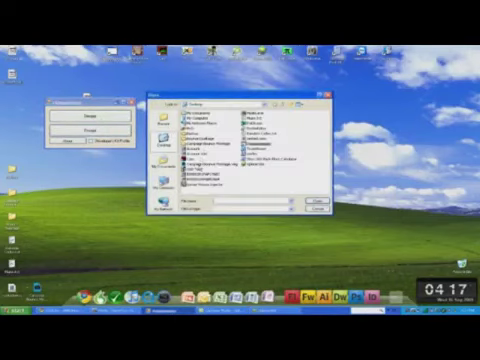
pyautogui.doubleClick(190, 147)
pyautogui.press('Return')
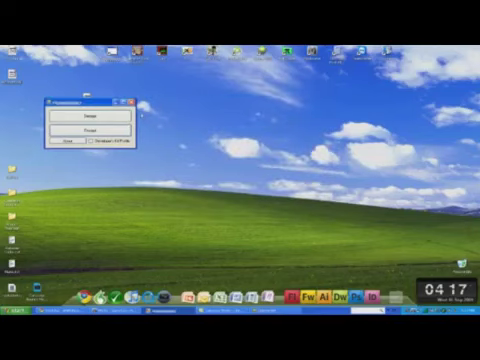
pyautogui.click(129, 103)
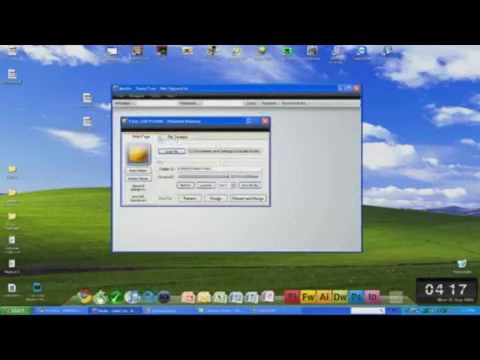
# Replace the profile's Account file with the re-encrypted edited version
pyautogui.click(176, 136)
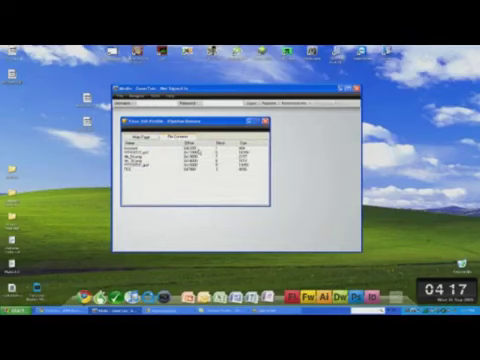
pyautogui.rightClick(198, 156)
pyautogui.click(222, 170)
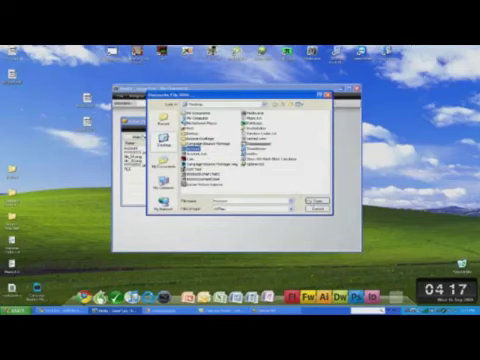
pyautogui.click(316, 207)
# Reload the profile file from the Main Page
pyautogui.click(138, 136)
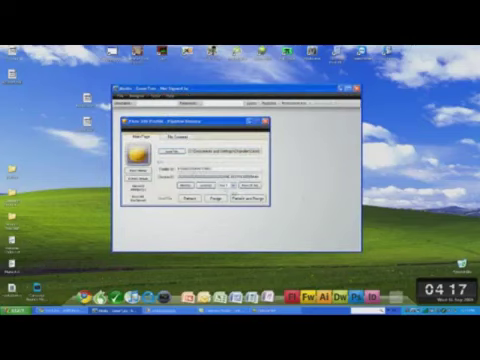
pyautogui.click(172, 151)
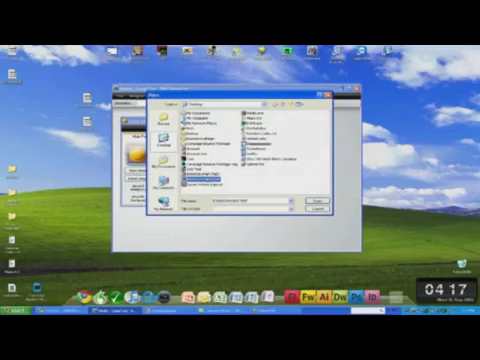
pyautogui.click(316, 200)
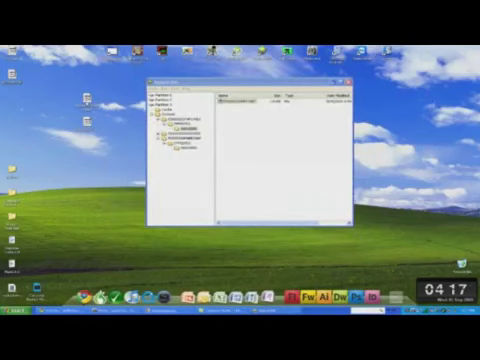
# Inject the modified profile file onto the drive and close Xplorer360
pyautogui.doubleClick(243, 127)
pyautogui.press('Return')
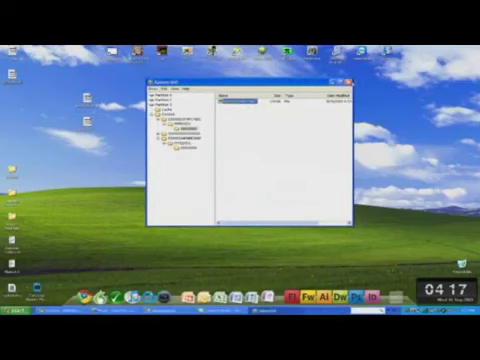
pyautogui.click(349, 82)
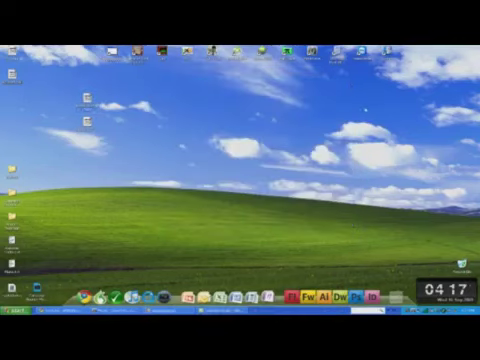